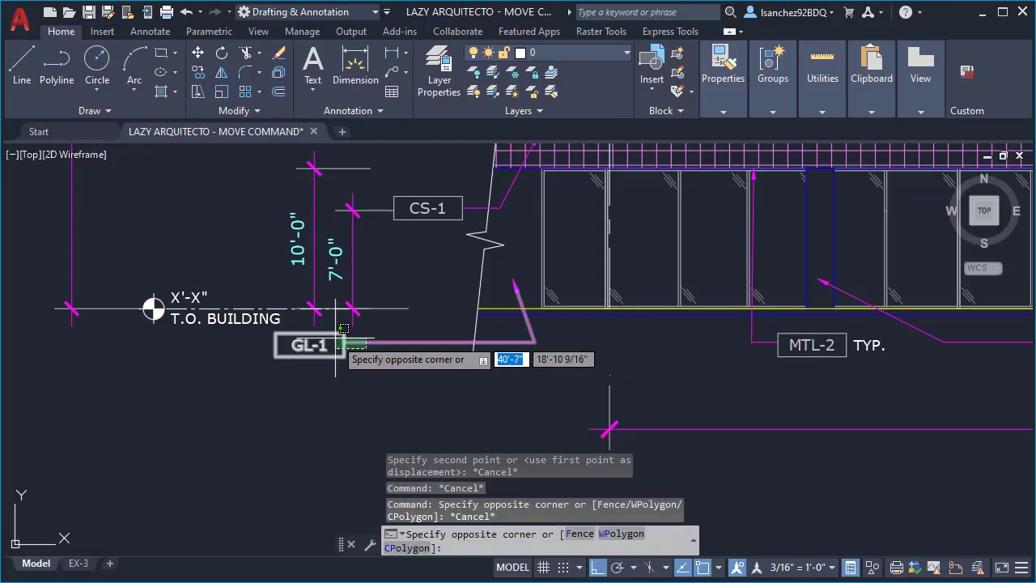
# Select the GL-1 tag and its leader and MOVE them rightward with Ortho on.
pyautogui.click(337, 343)
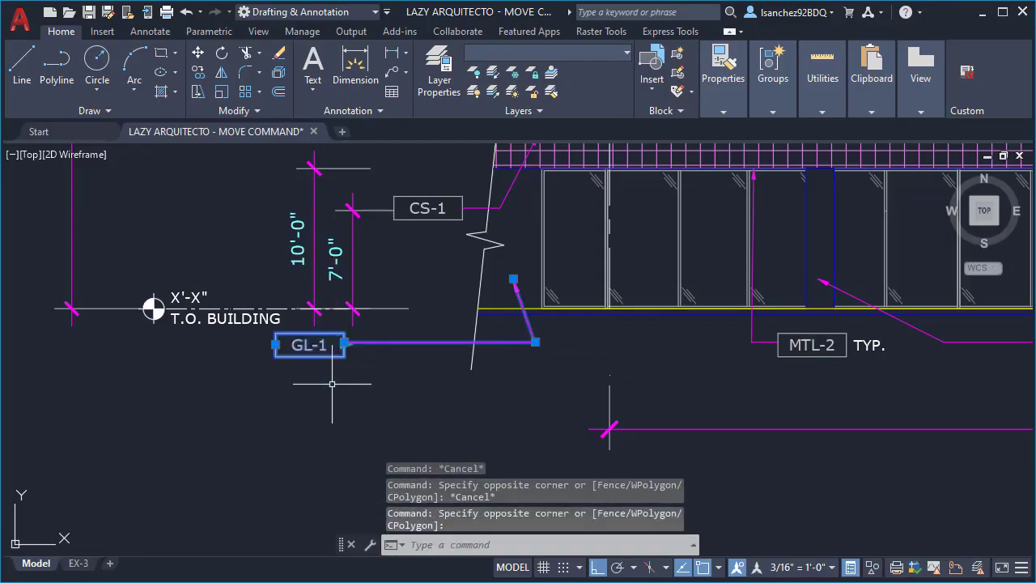
pyautogui.write('M')
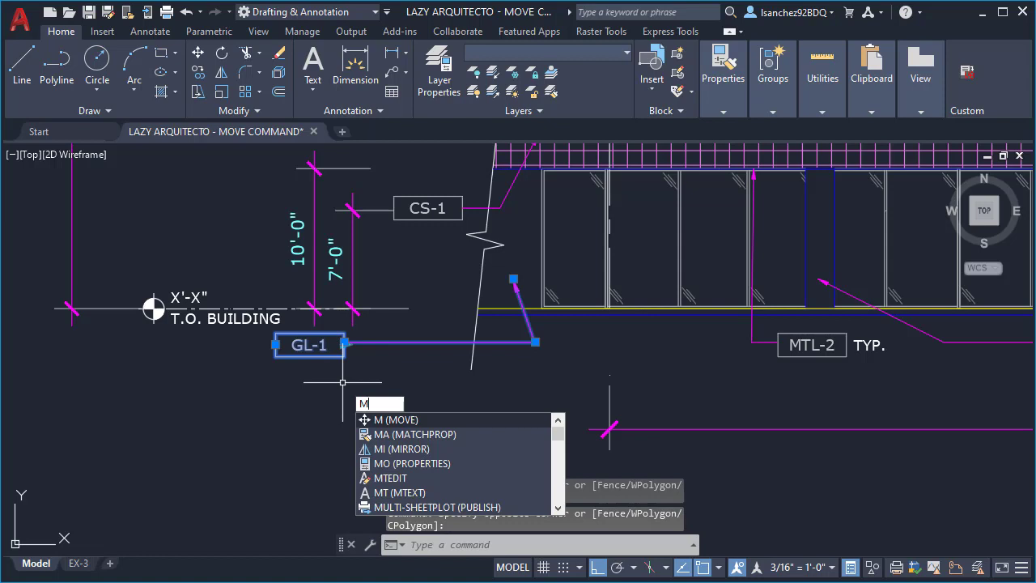
pyautogui.press('Return')
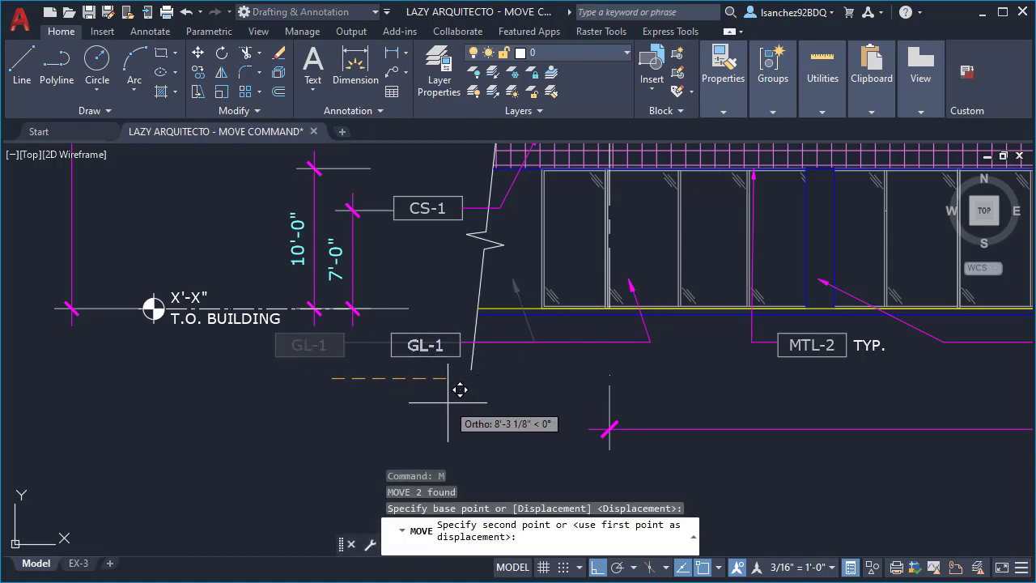
pyautogui.click(448, 402)
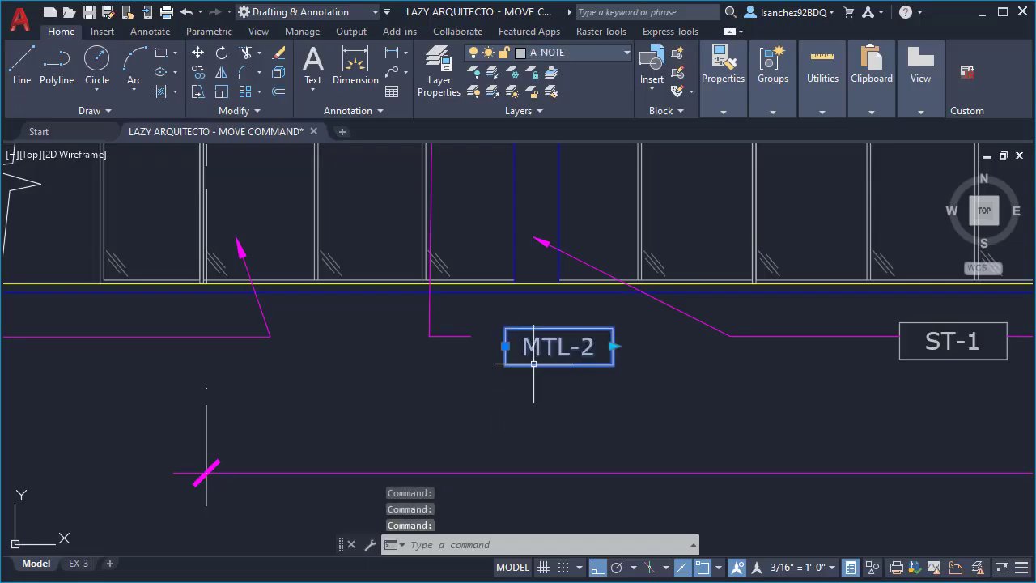
# Cancel the MTL-2 grip edit and cut the GL-1 multileader to the clipboard.
pyautogui.click(506, 346)
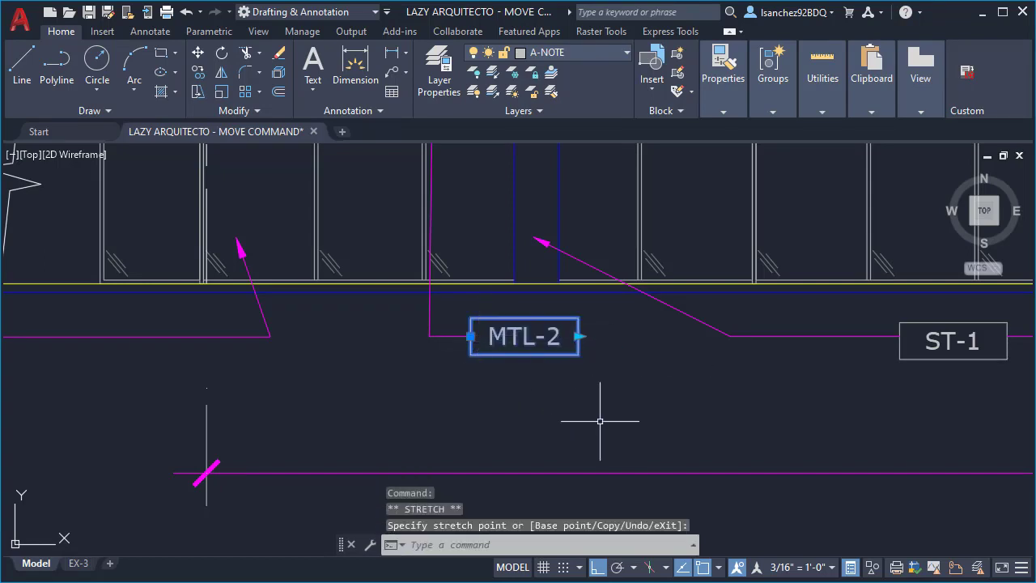
pyautogui.press('Escape')
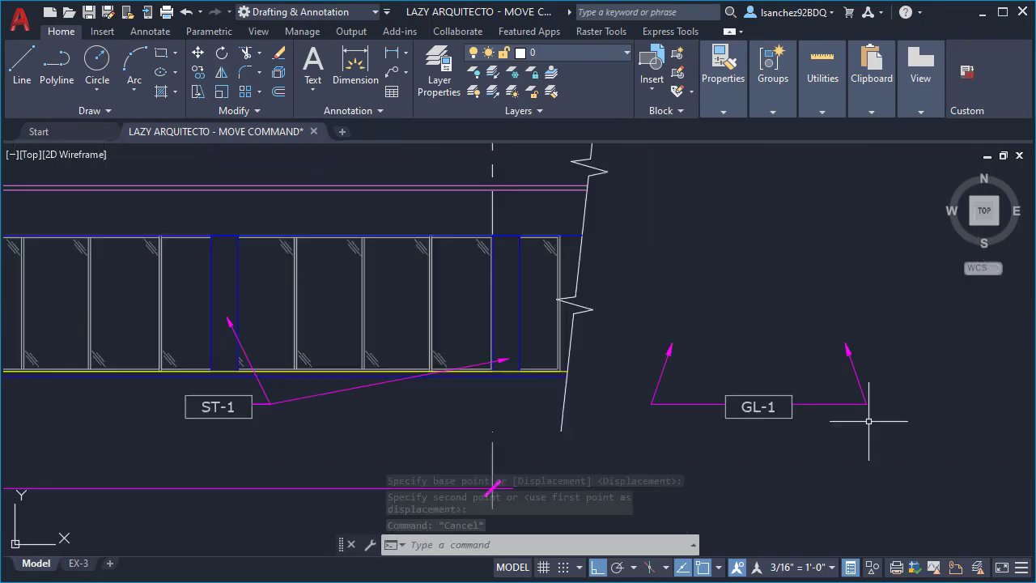
pyautogui.click(876, 421)
pyautogui.click(672, 316)
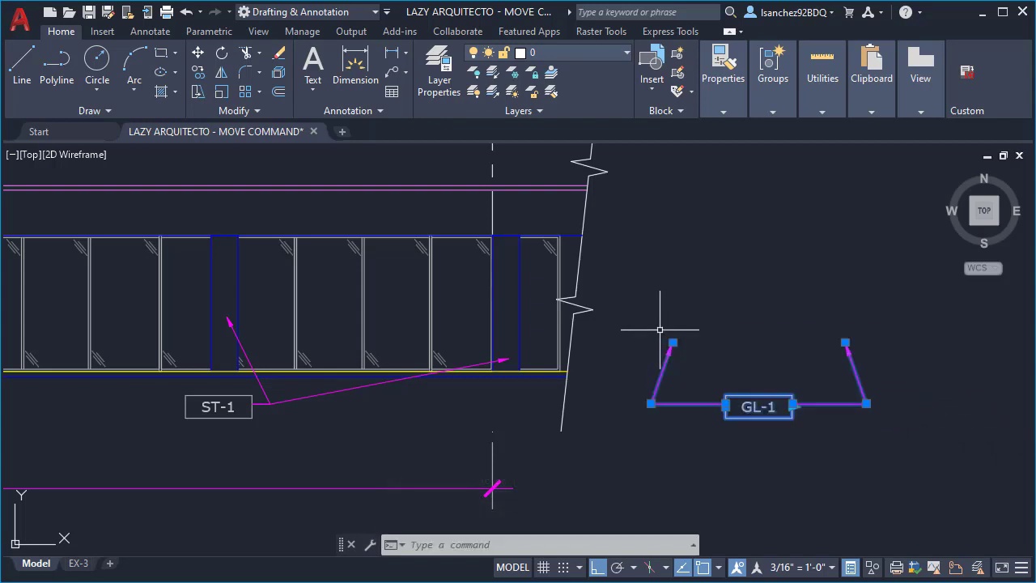
pyautogui.hotkey('ctrl', 'x')
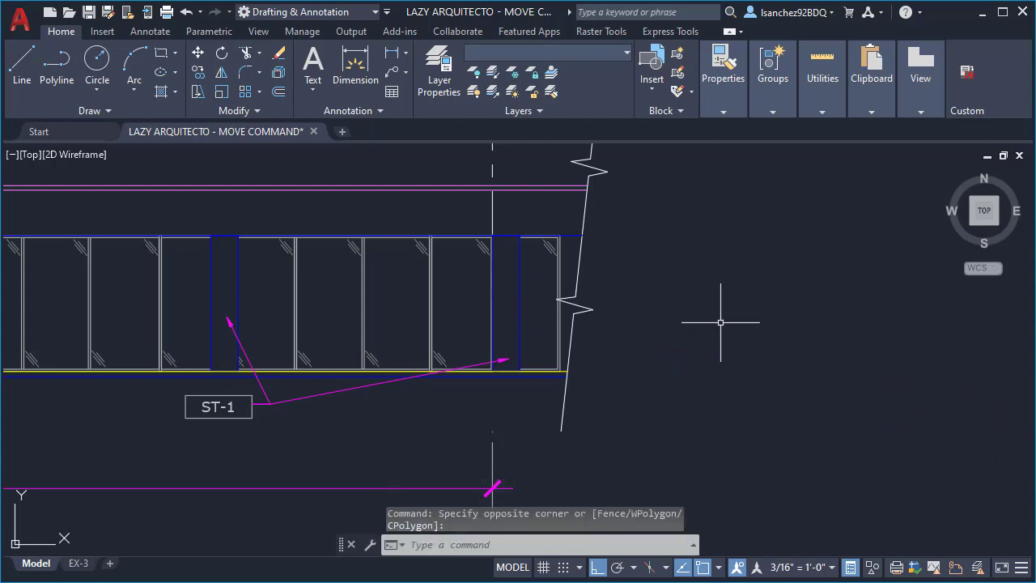
# Paste the GL-1 multileader beneath the glass, just left of the ST-1 tag.
pyautogui.scroll(-2, 728, 324)
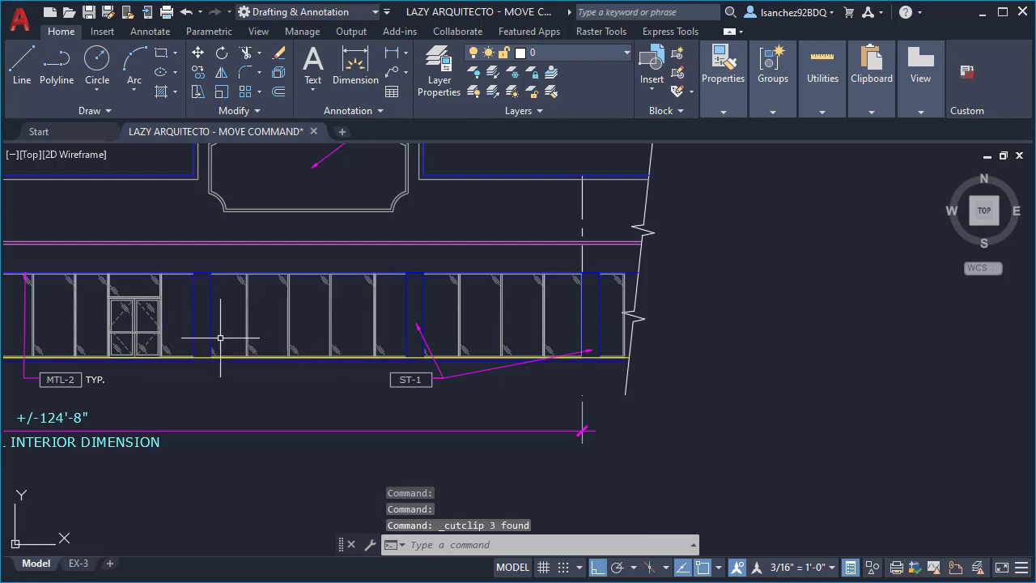
pyautogui.scroll(2, 259, 378)
pyautogui.hotkey('ctrl', 'v')
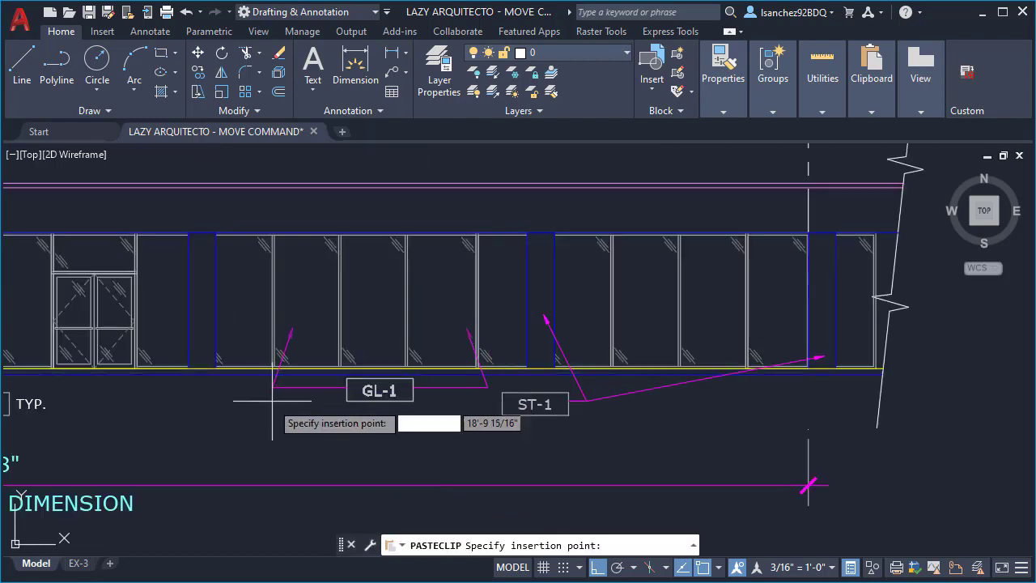
pyautogui.click(234, 413)
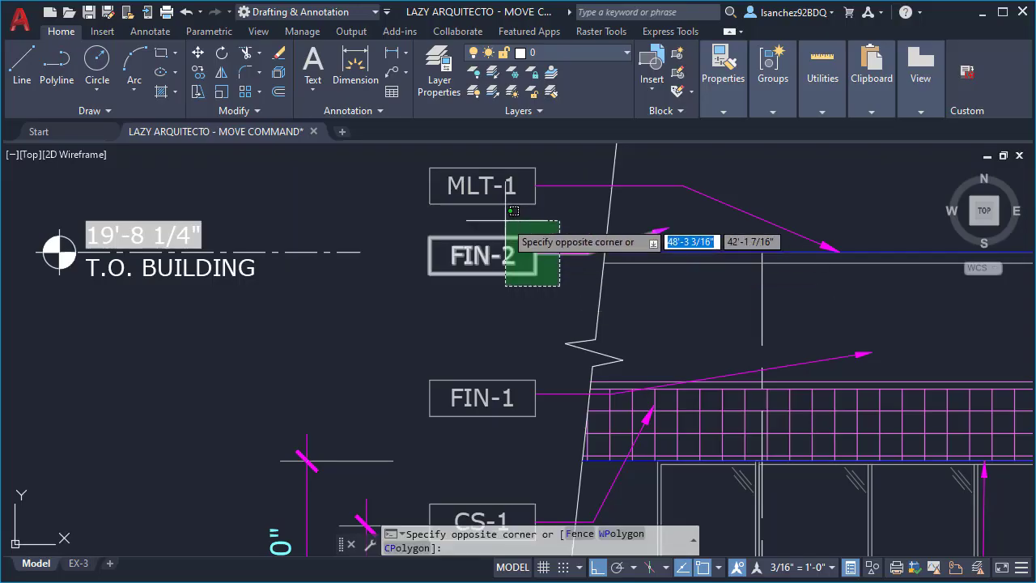
# Move FIN-2 from its left edge to the M2P midpoint of FIN-1's and MLT-1's left corners.
pyautogui.click(519, 245)
pyautogui.write('M')
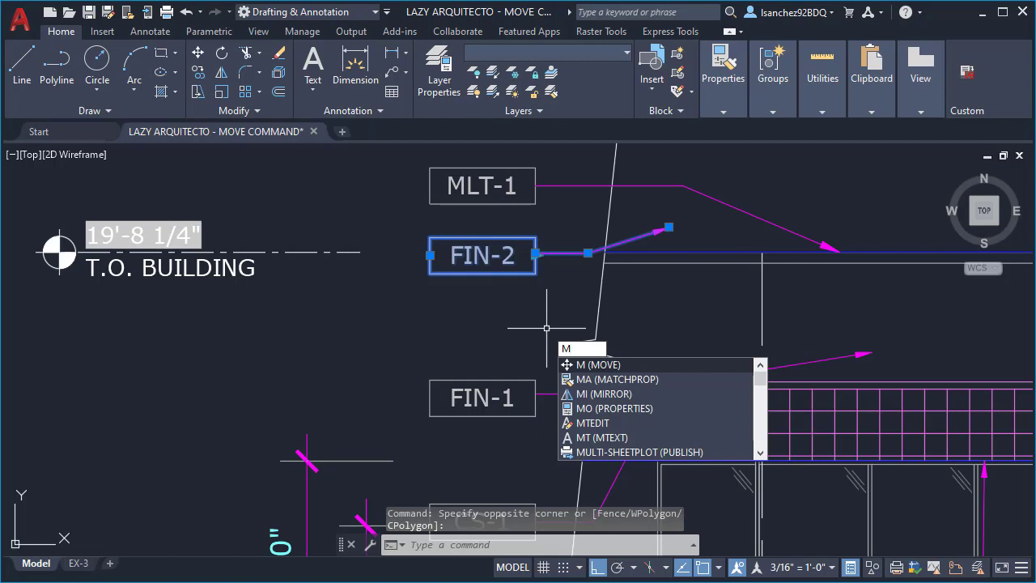
pyautogui.press('Return')
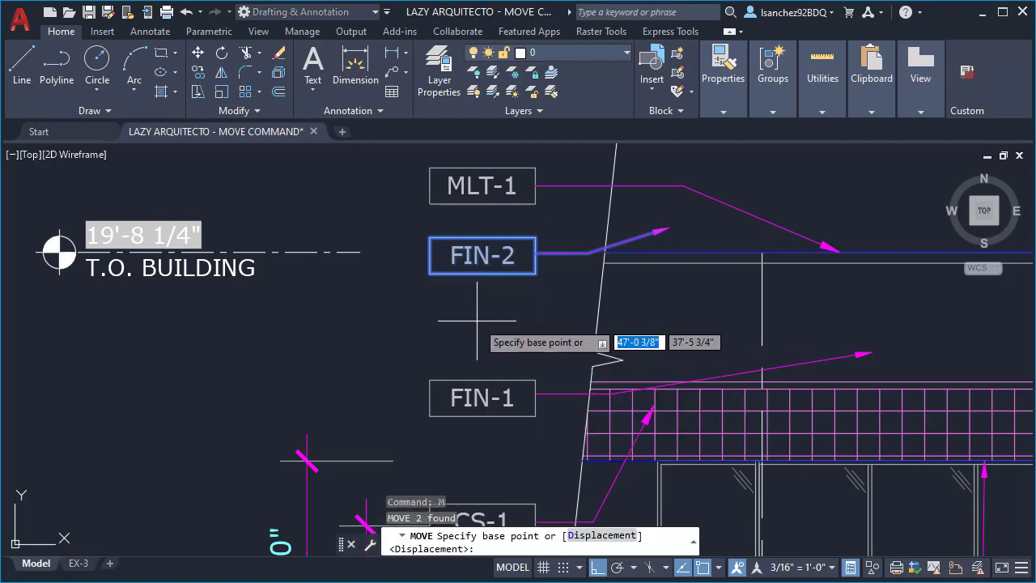
pyautogui.click(430, 256)
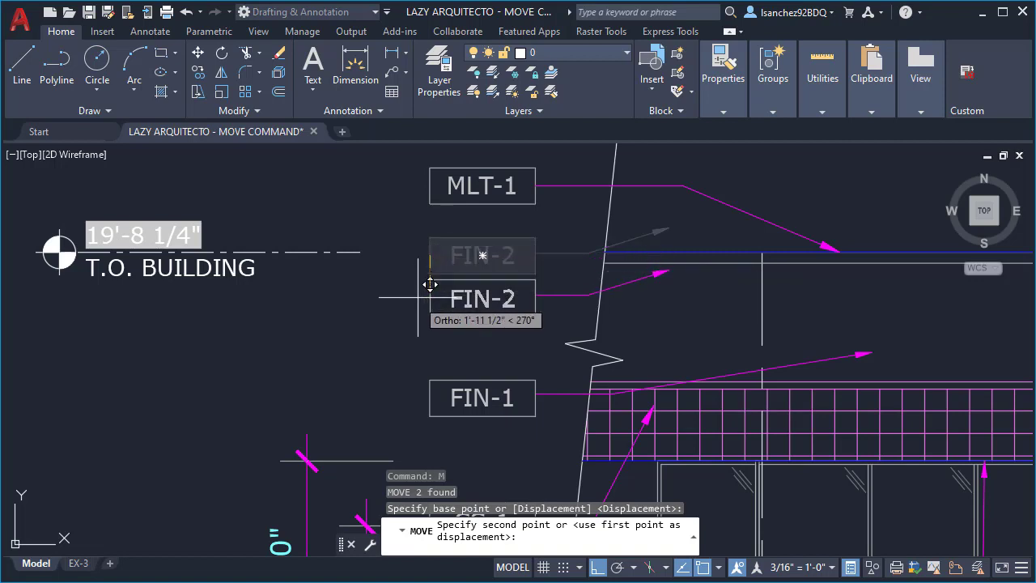
pyautogui.write('M')
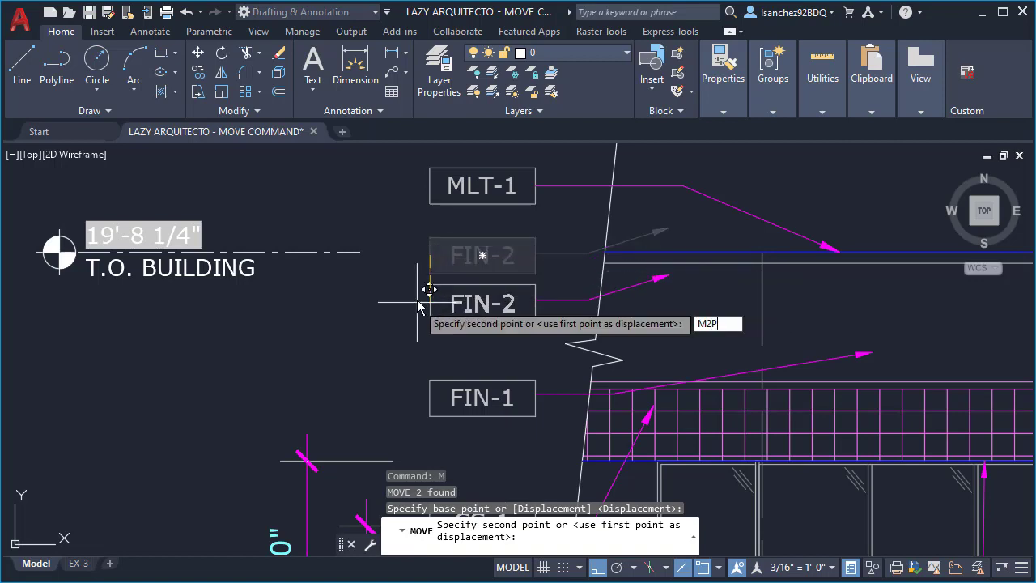
pyautogui.write('2P')
pyautogui.press('Return')
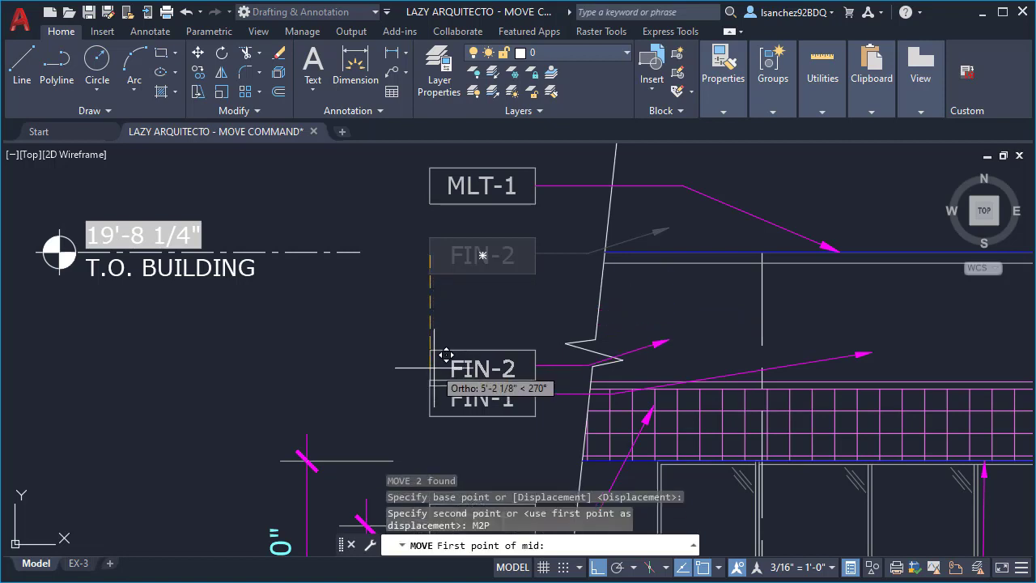
pyautogui.click(445, 360)
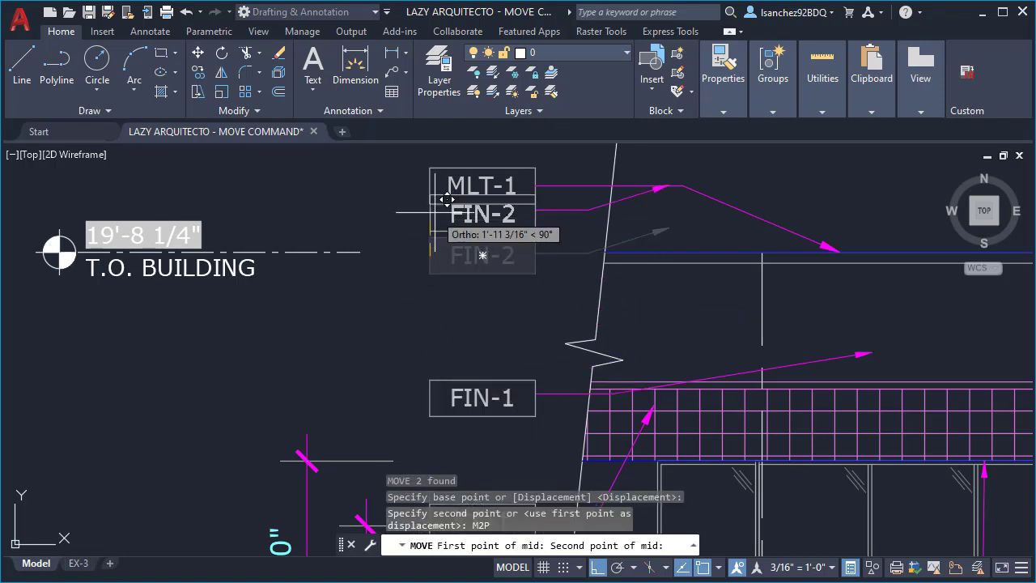
pyautogui.click(433, 206)
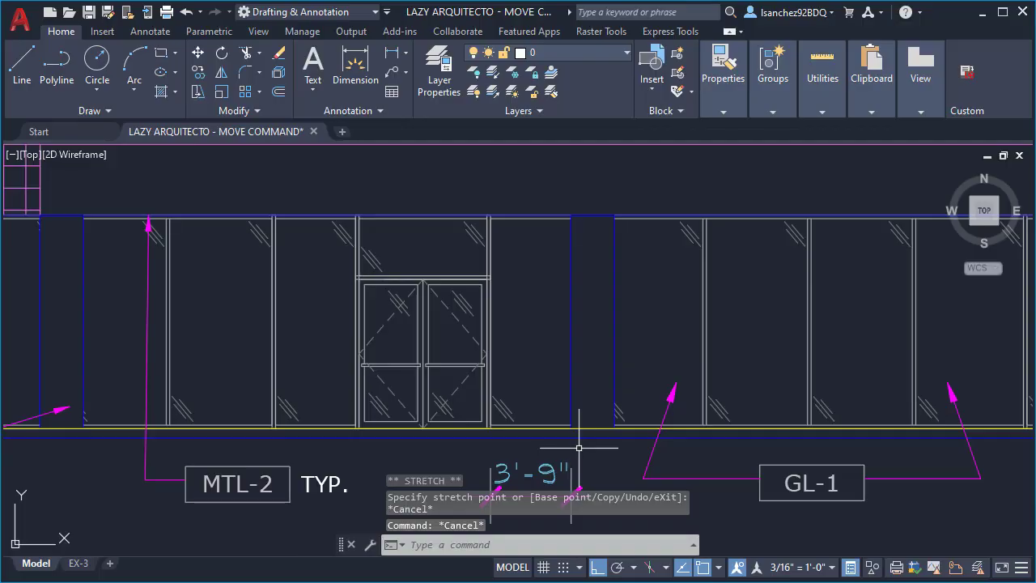
# Stretch the mullion using a From offset of 4' from a glazing endpoint, then deselect.
pyautogui.click(572, 387)
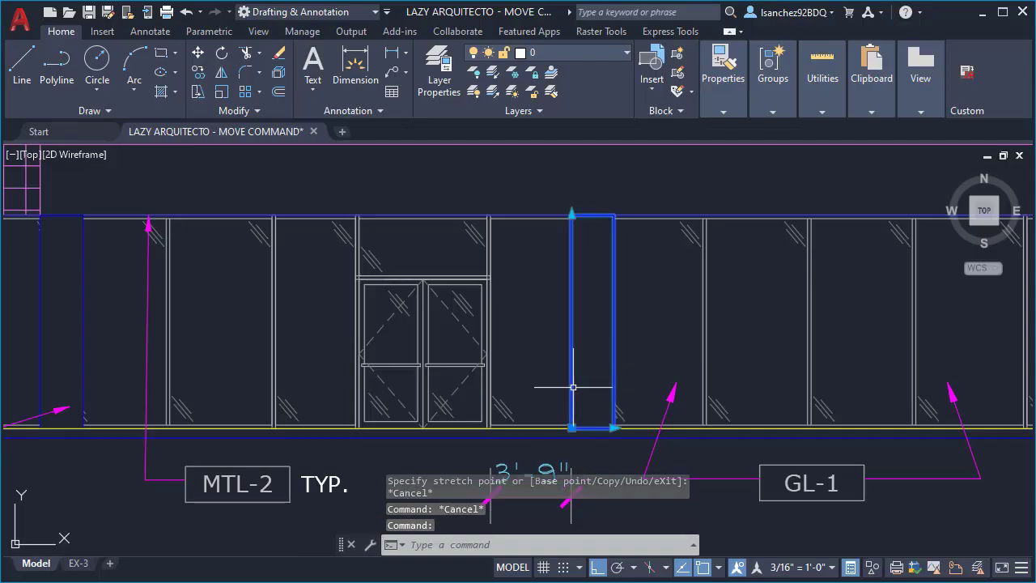
pyautogui.click(572, 427)
pyautogui.keyDown('shift'); pyautogui.rightClick(527, 409); pyautogui.keyUp('shift')
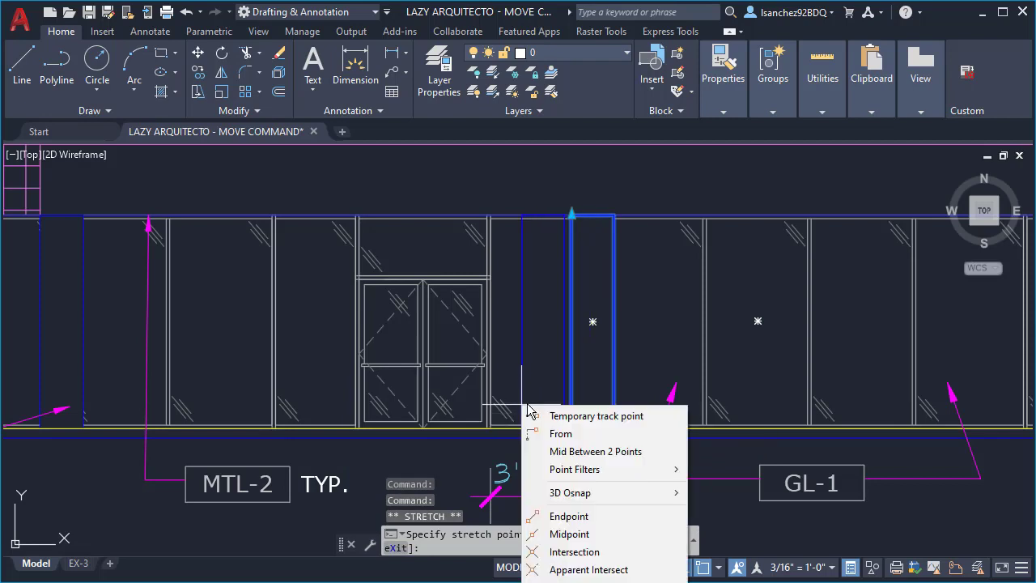
pyautogui.click(560, 435)
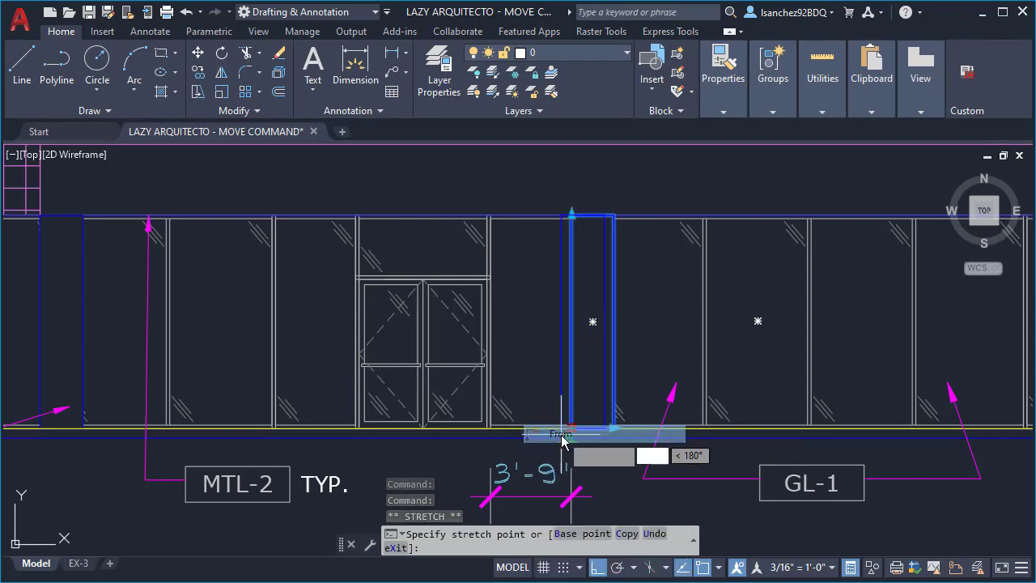
pyautogui.click(491, 427)
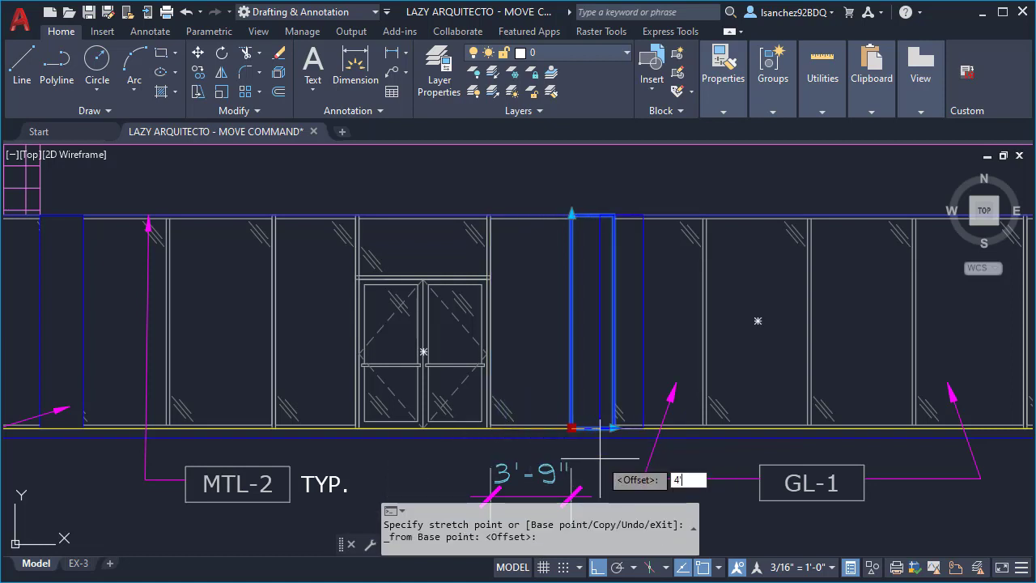
pyautogui.press('Return')
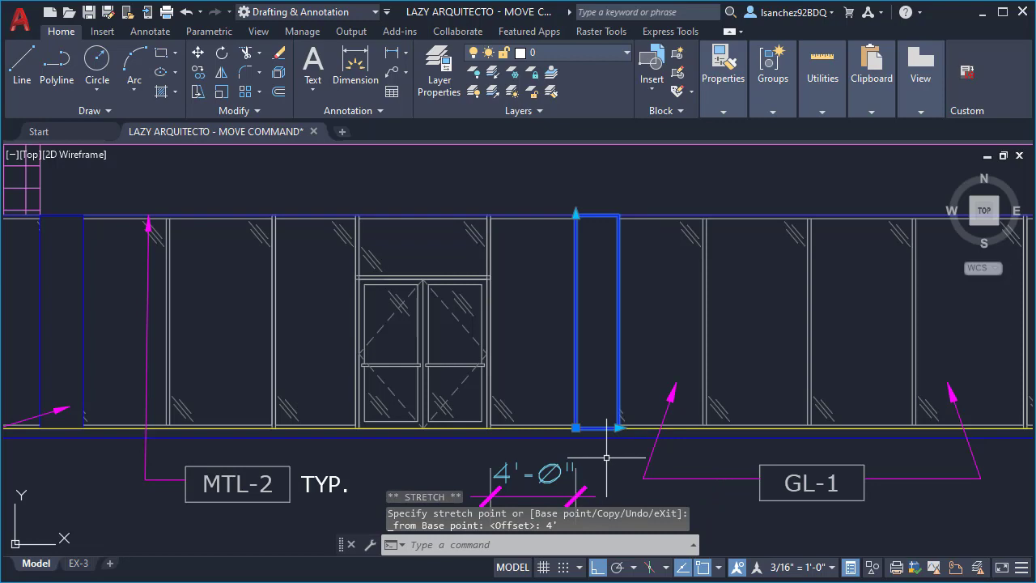
pyautogui.press('Escape')
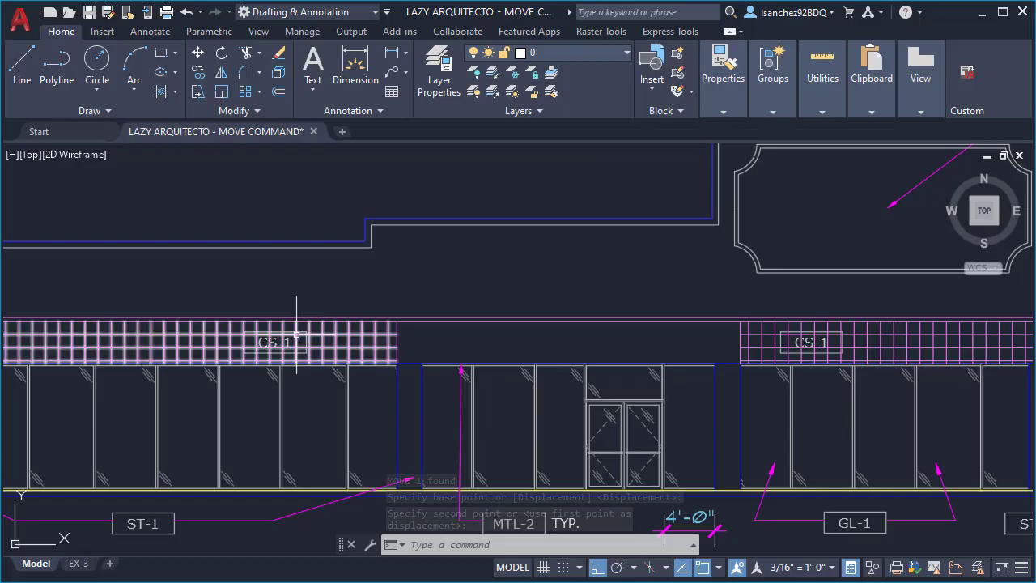
# Place the left CS-1 grid, send hatches to back with HB, and begin a rectangle on EX-3.
pyautogui.click(296, 333)
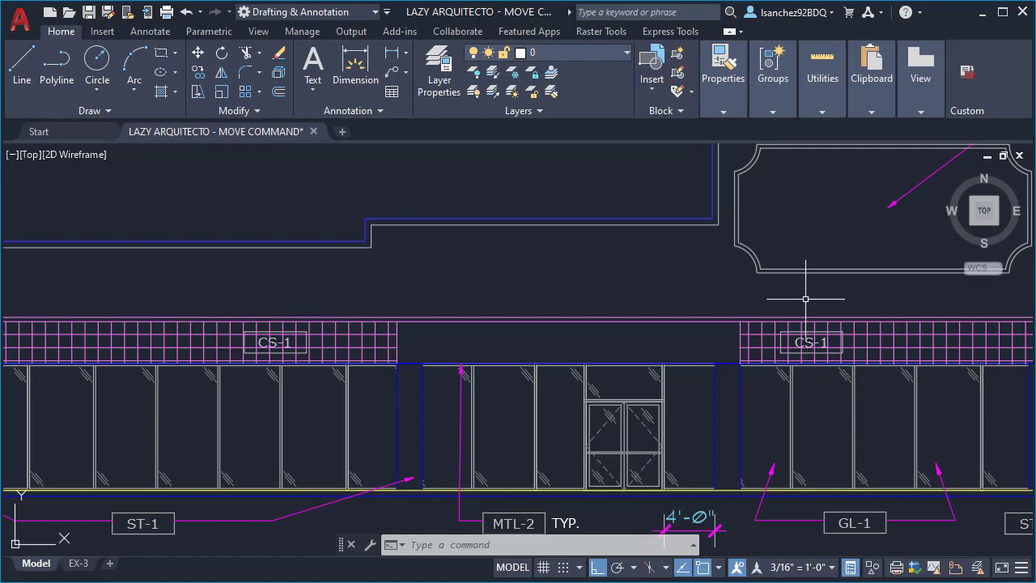
pyautogui.write('HB')
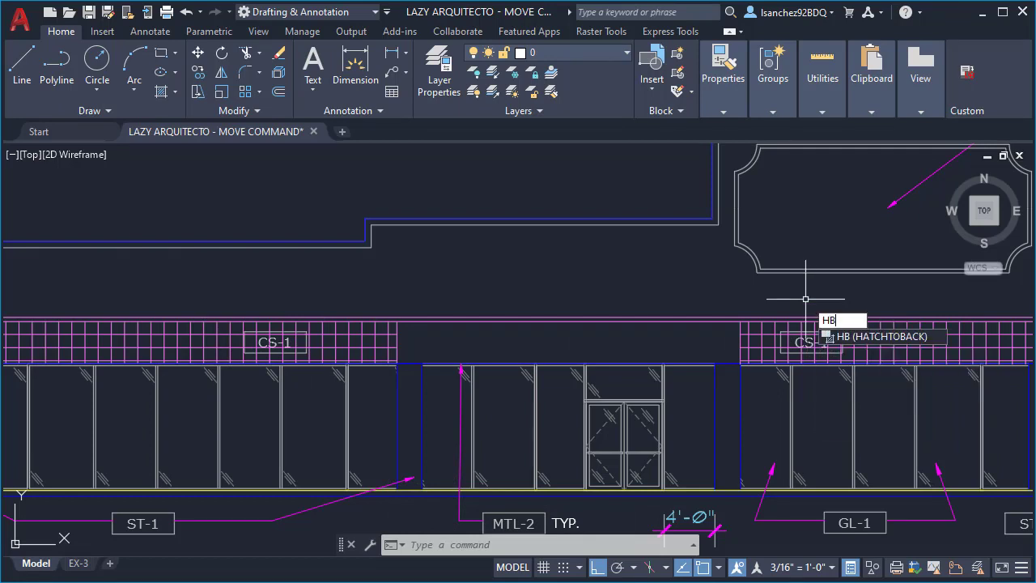
pyautogui.press('Return')
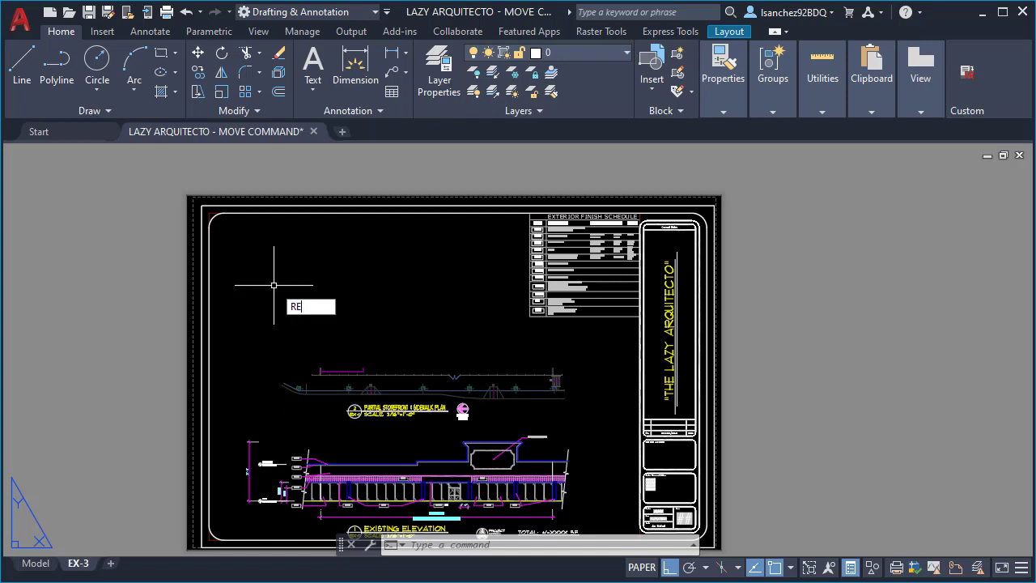
pyautogui.write('C')
pyautogui.press('Return')
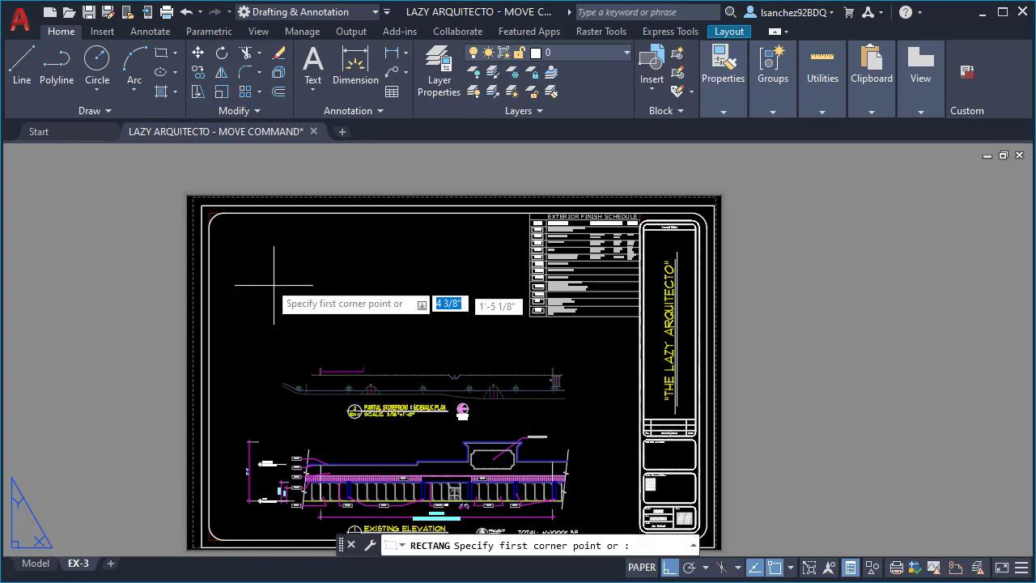
# Draw a rectangle from the sheet border's top-left corner to its lower edge.
pyautogui.click(209, 210)
pyautogui.moveTo(465, 372); pyautogui.dragTo(462, 294, button='middle')
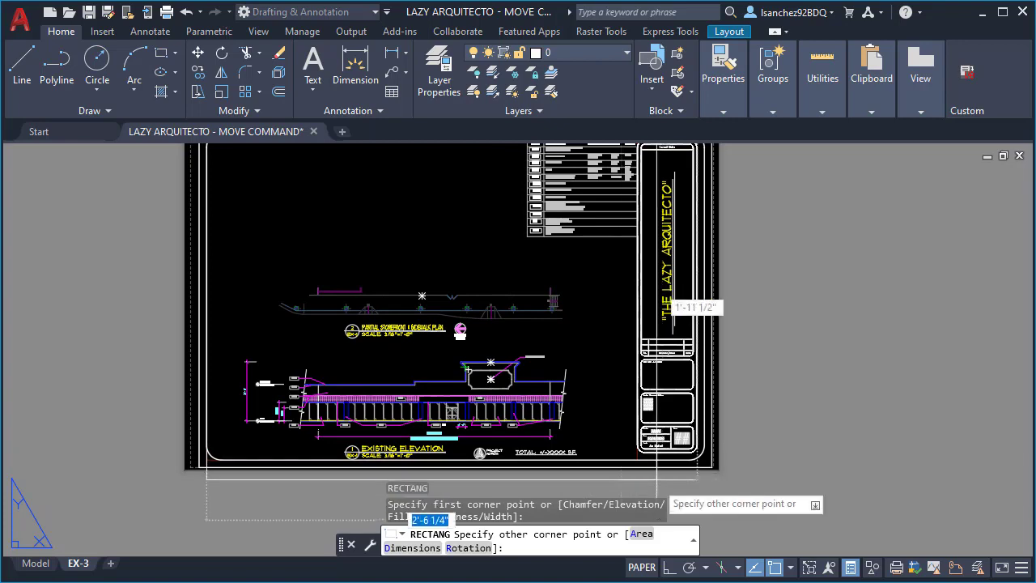
pyautogui.scroll(6, 648, 467)
pyautogui.click(625, 468)
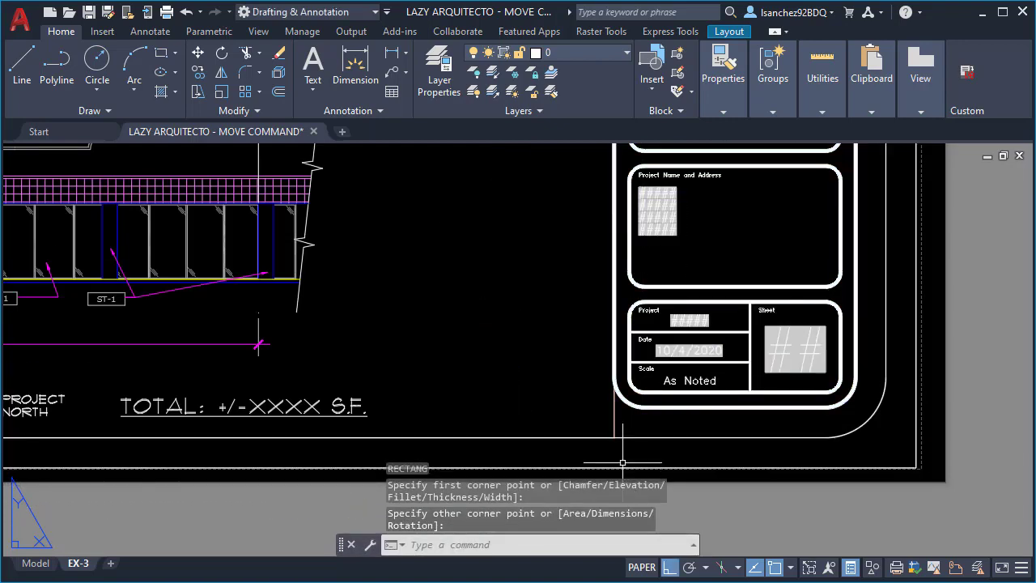
# Move the rectangle into the viewport's model space with CHSPACE, then return to paper space.
pyautogui.write('CH')
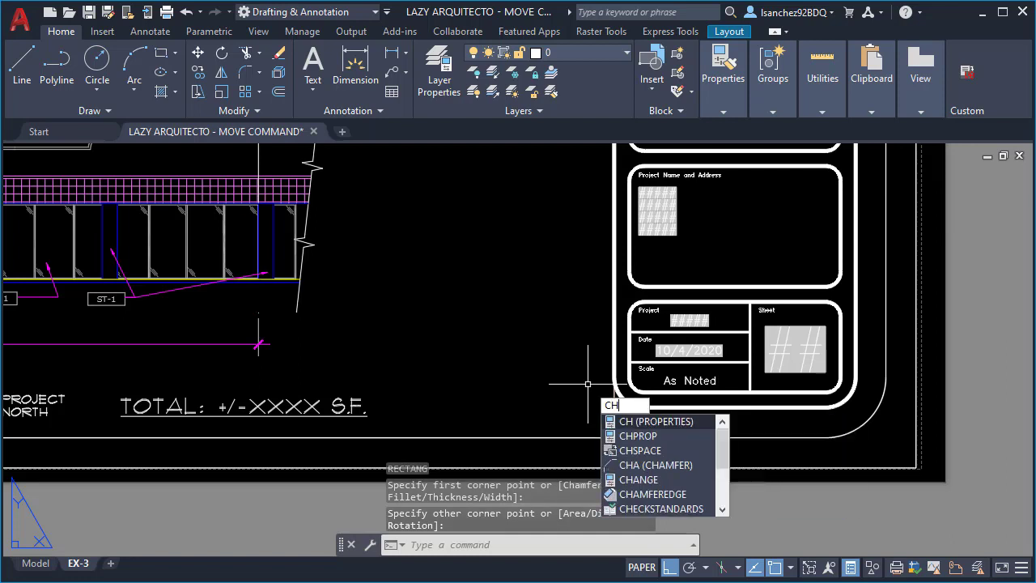
pyautogui.write('S')
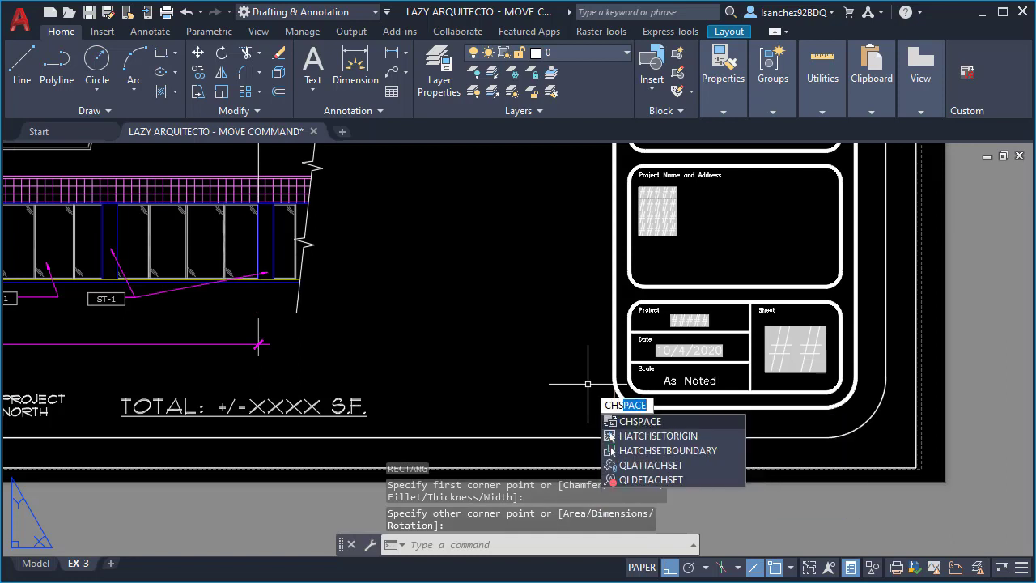
pyautogui.click(653, 423)
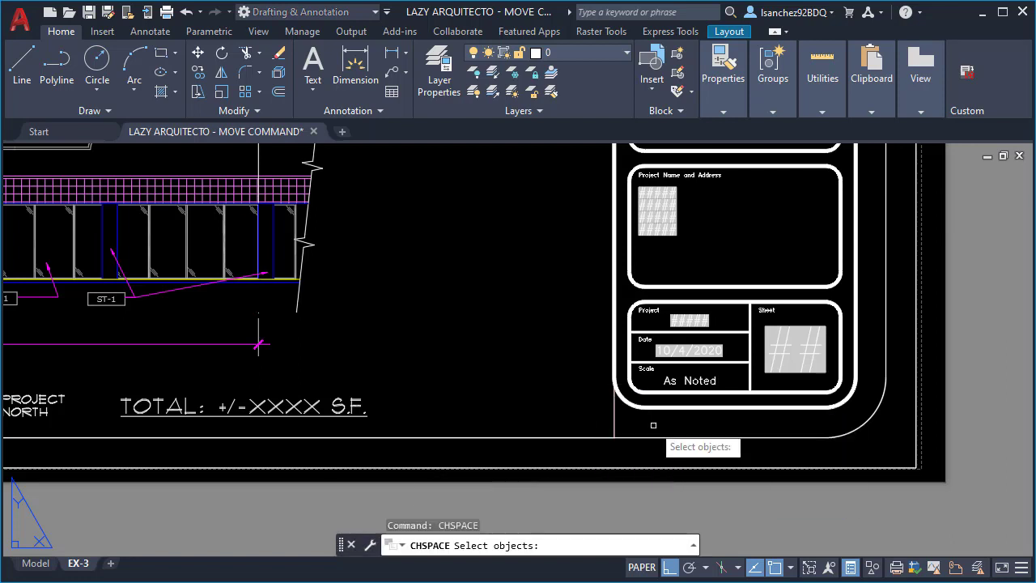
pyautogui.click(614, 417)
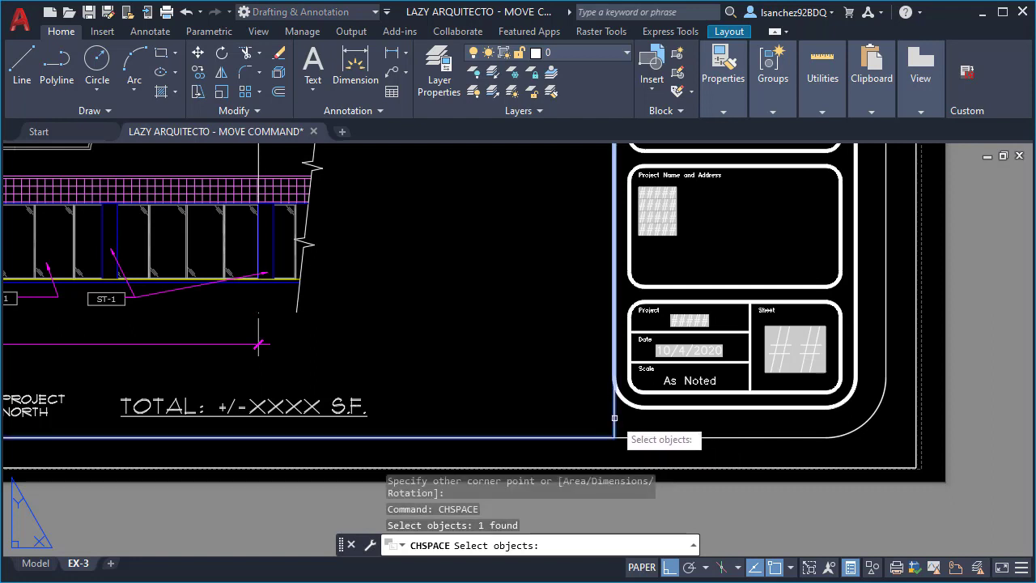
pyautogui.scroll(-2, 503, 346)
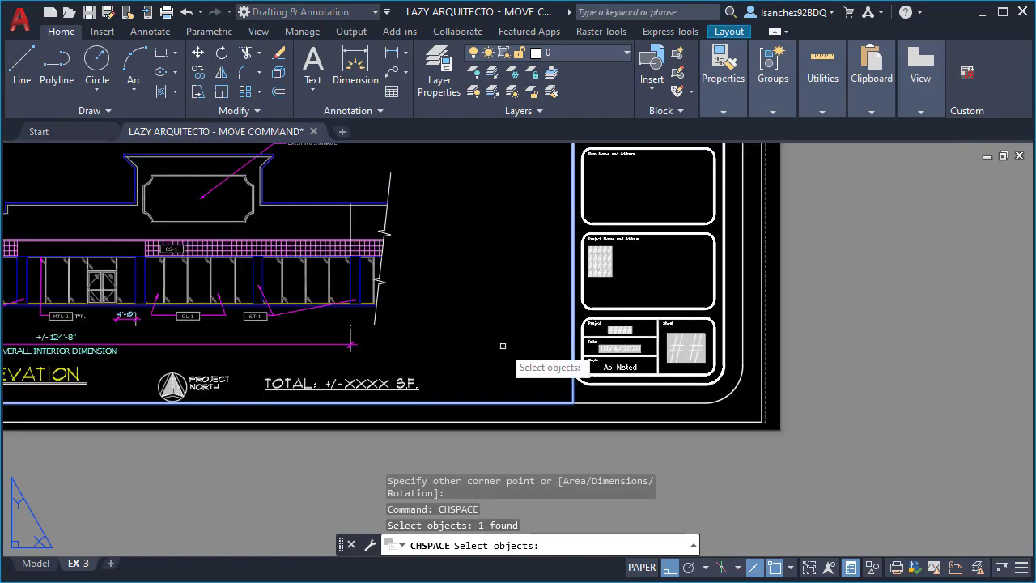
pyautogui.press('Return')
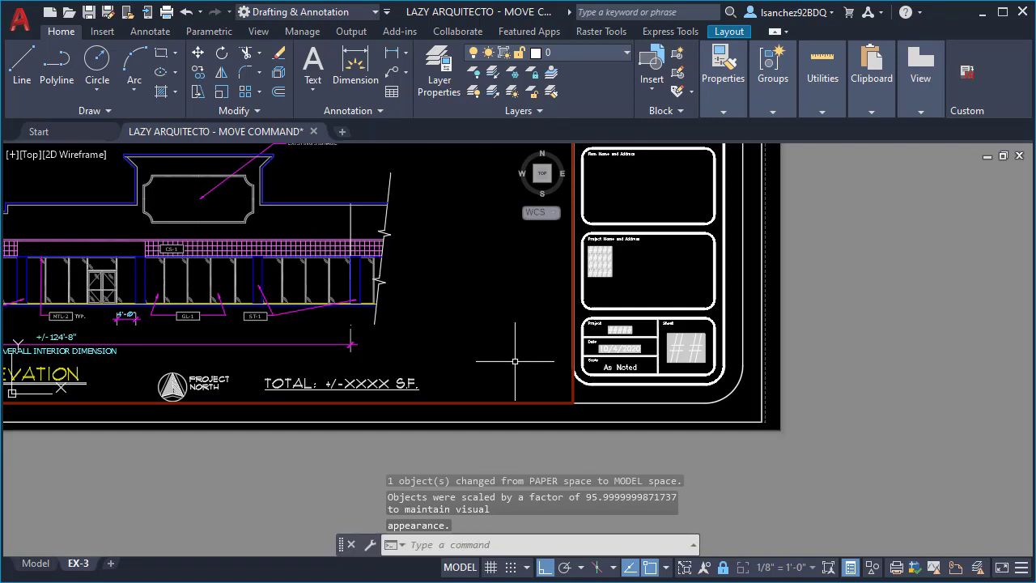
pyautogui.doubleClick(587, 416)
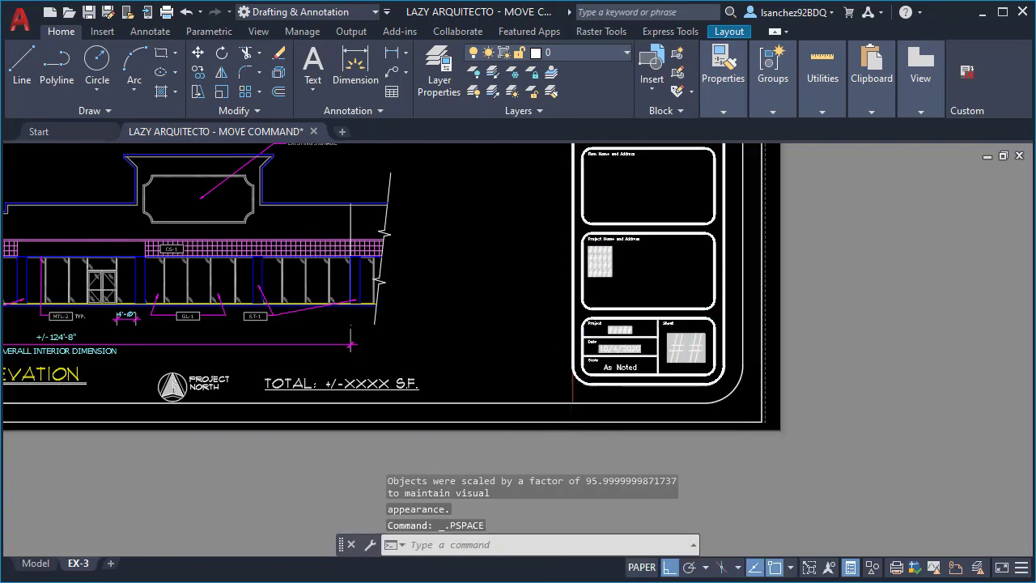
pyautogui.scroll(-5, 570, 445)
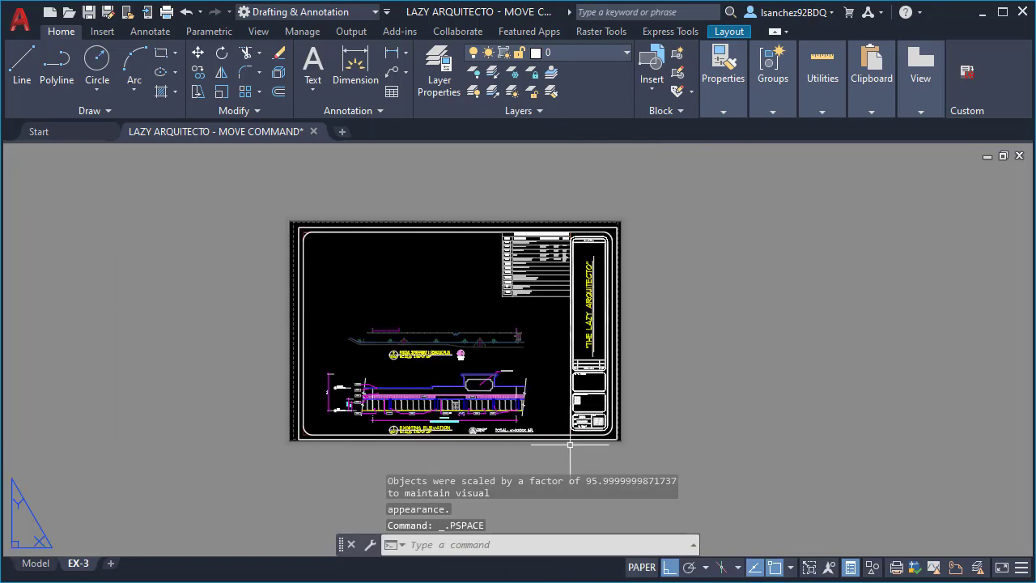
pyautogui.click(36, 563)
# Zoom out to view the storefront elevation in model space.
pyautogui.scroll(-4, 578, 397)
pyautogui.scroll(-3, 579, 397)
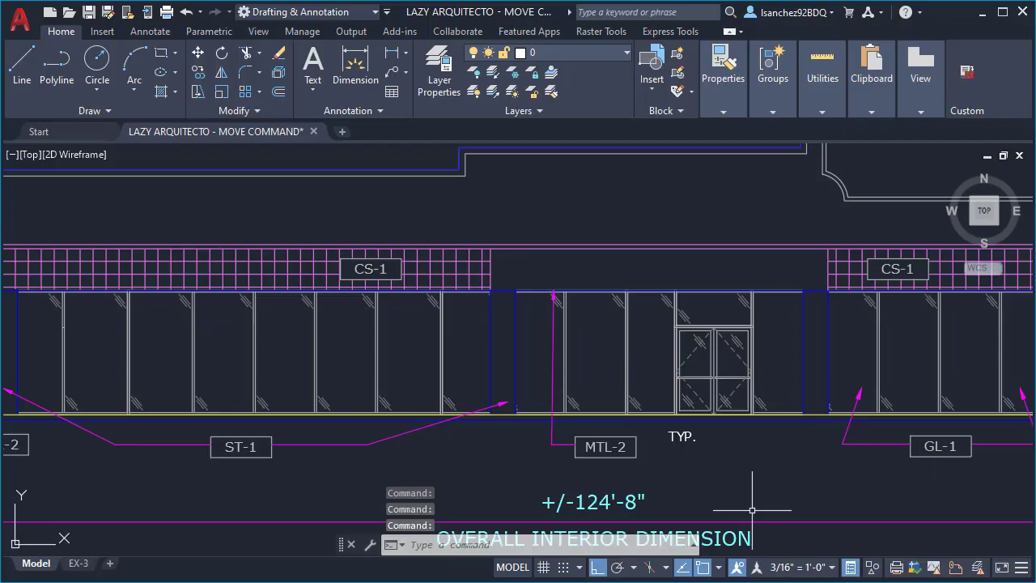
# Select the TYP. note, move it beside the MTL-2 tag, and zoom out to the full elevation.
pyautogui.scroll(2, 694, 479)
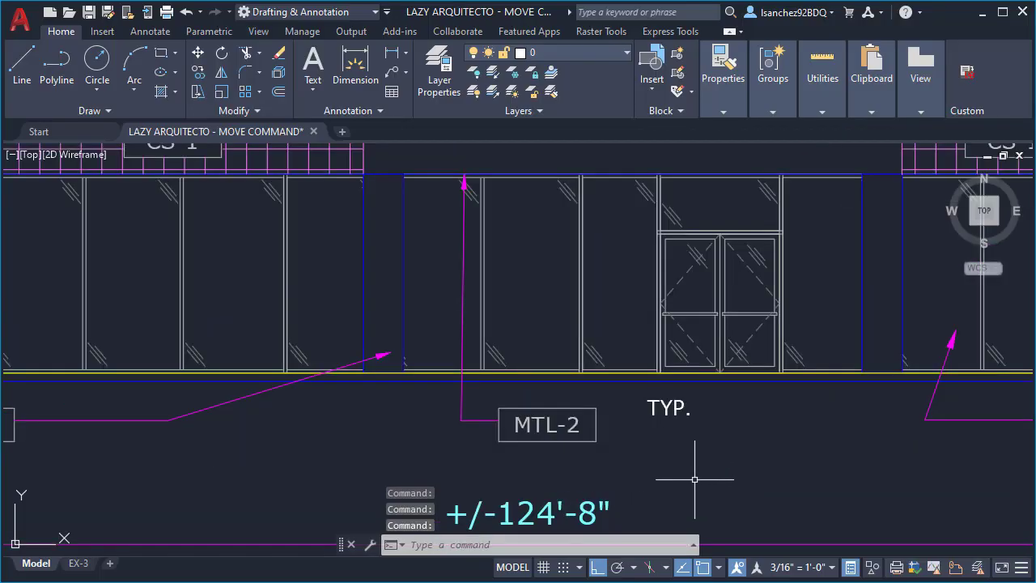
pyautogui.scroll(3, 695, 480)
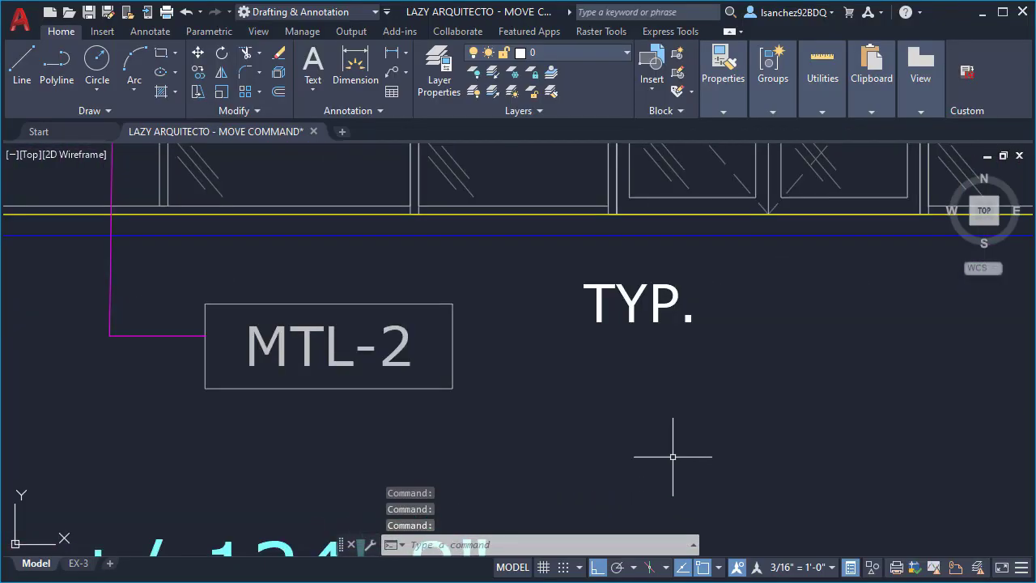
pyautogui.click(636, 299)
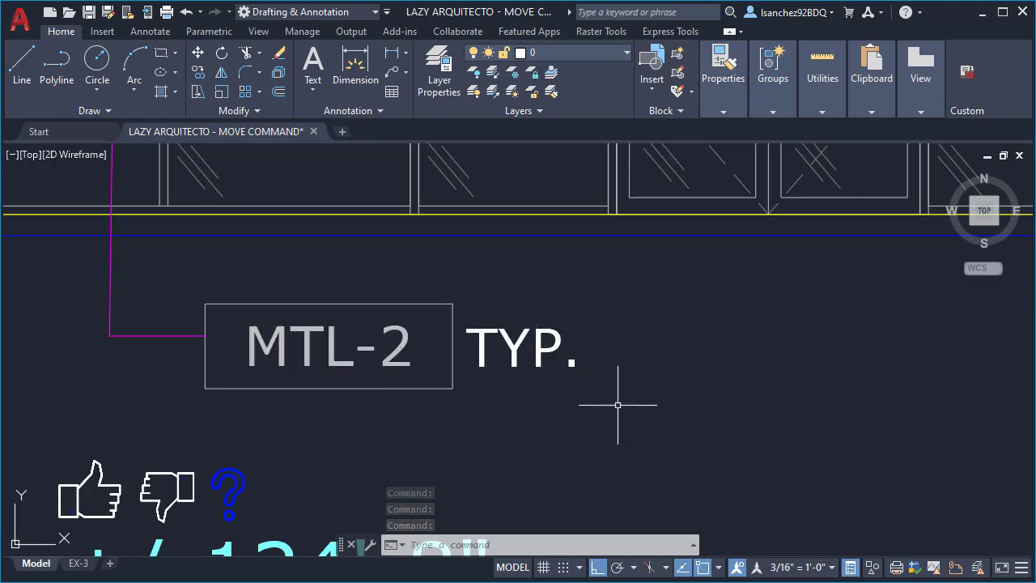
pyautogui.scroll(-10, 616, 410)
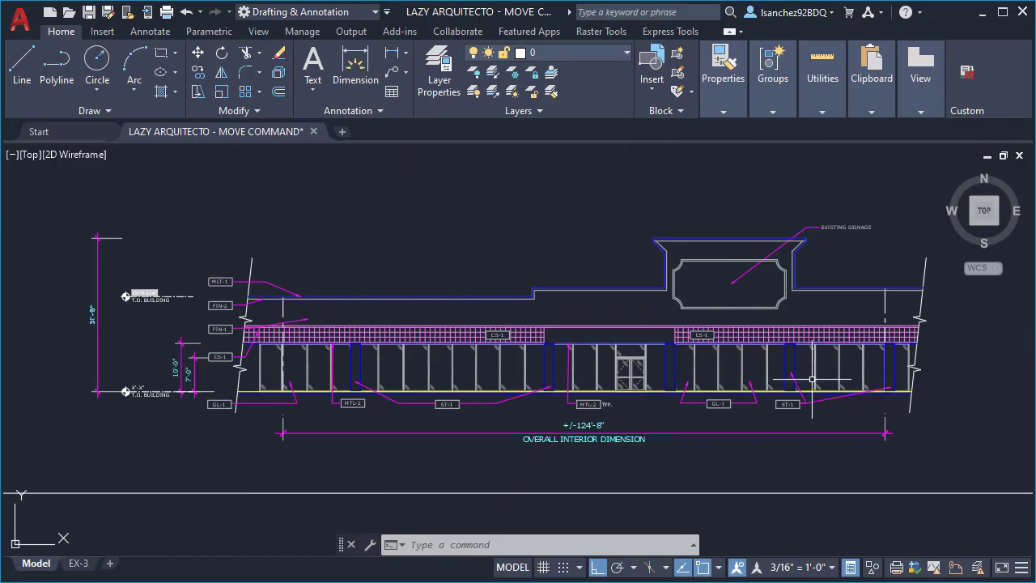